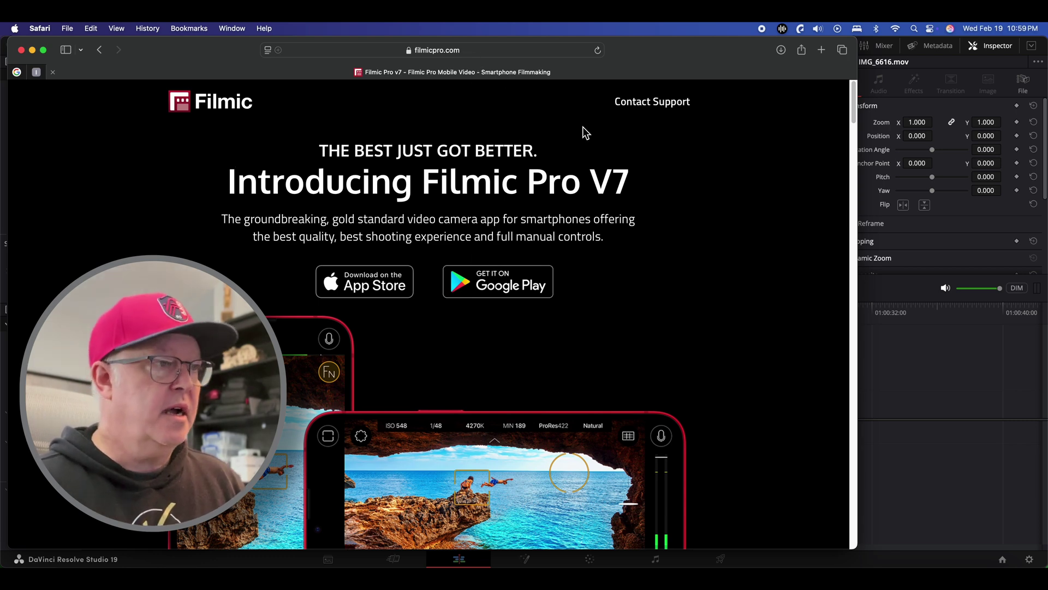
Download the Filmic LUT Pack from the Filmic Pro Suite's About LUTs page.
scroll(624, 300, down, 10)
scroll(623, 300, down, 15)
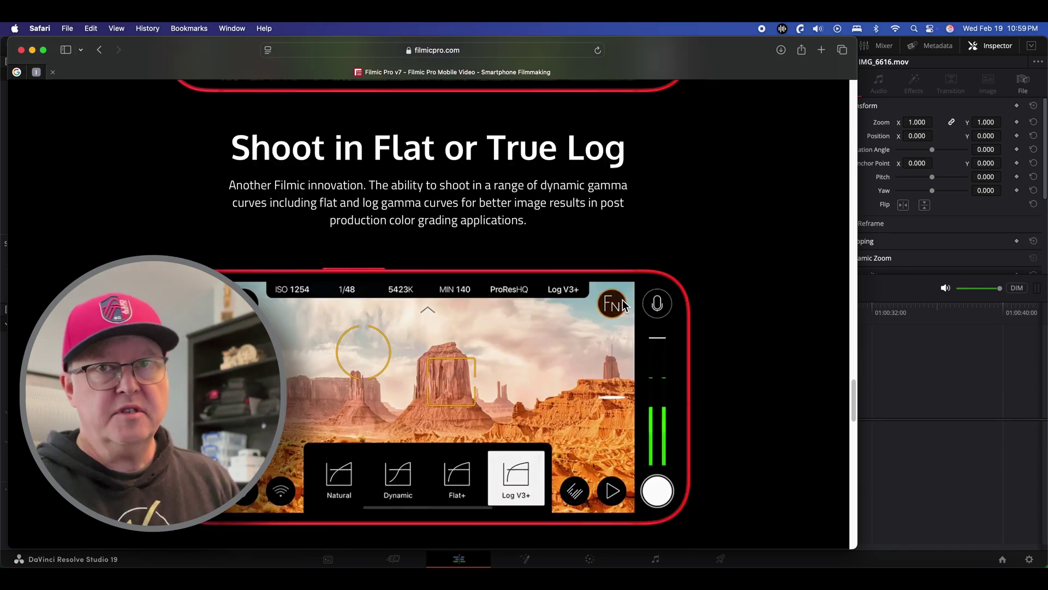
scroll(622, 304, up, 10)
scroll(622, 304, down, 3)
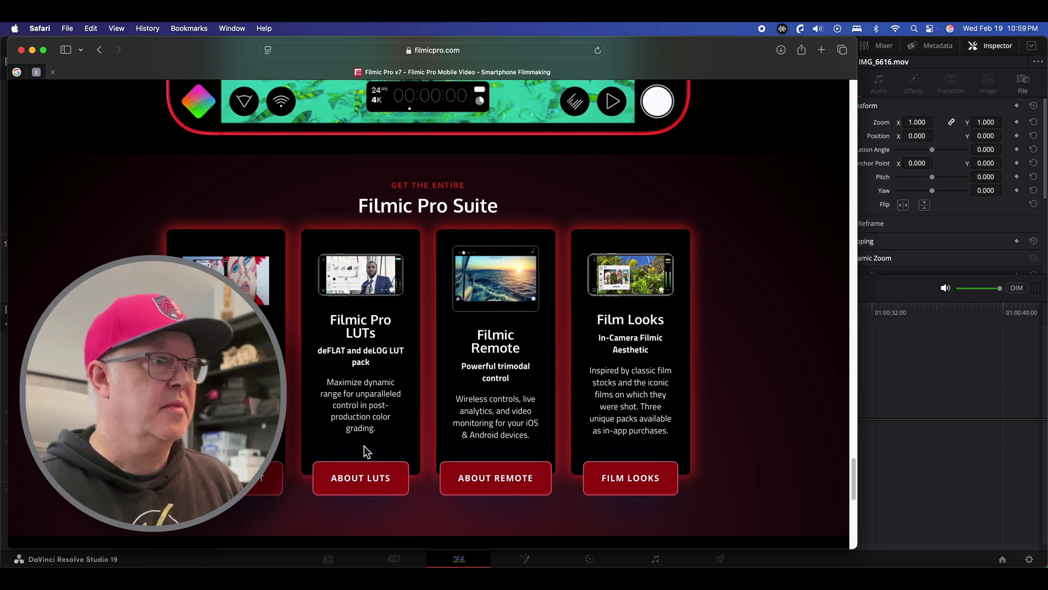
click(360, 492)
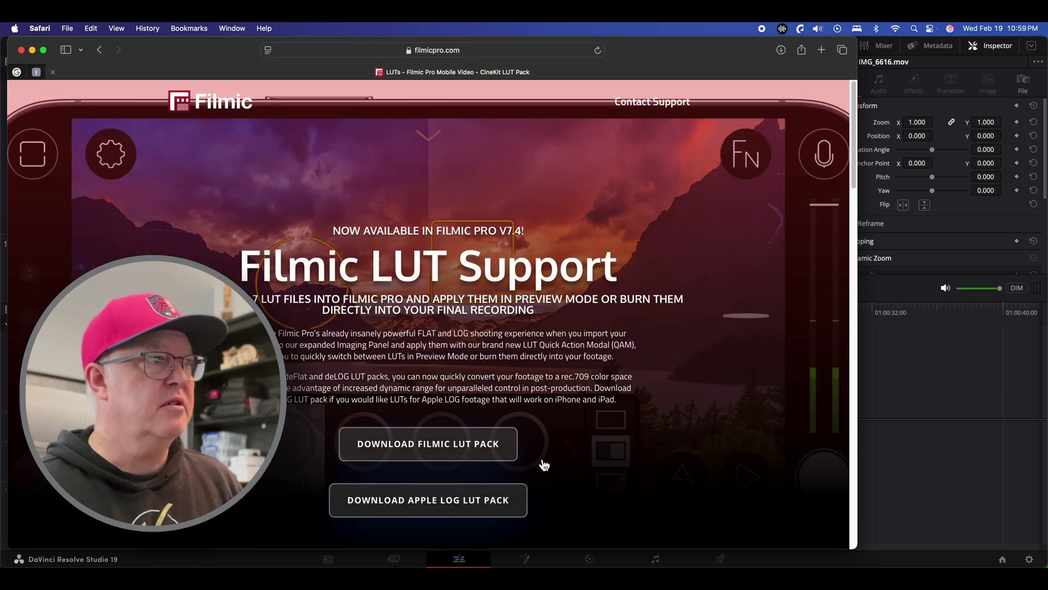
scroll(568, 462, down, 1)
scroll(578, 461, down, 3)
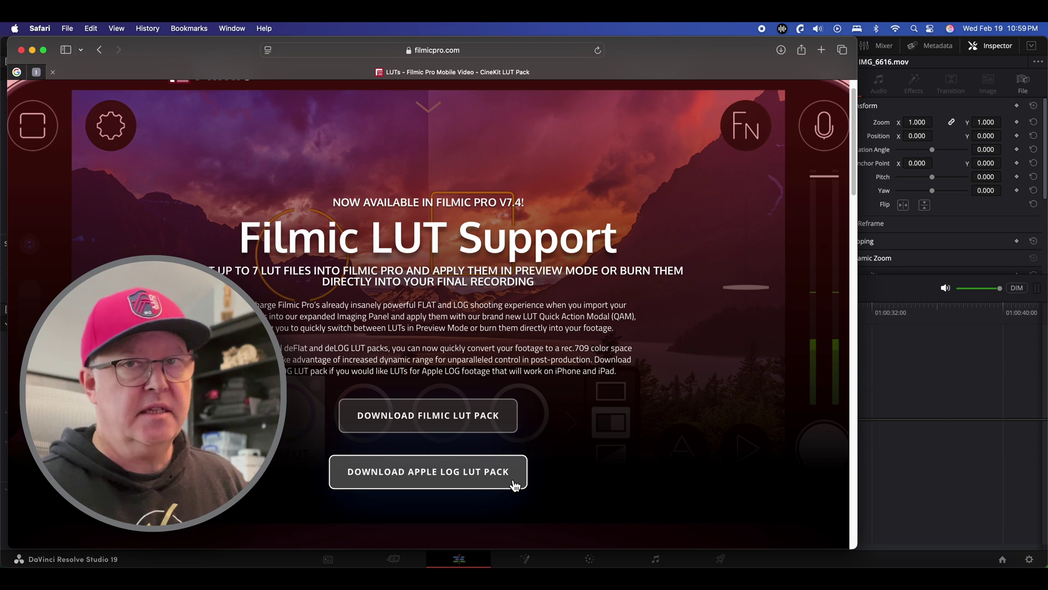
click(489, 422)
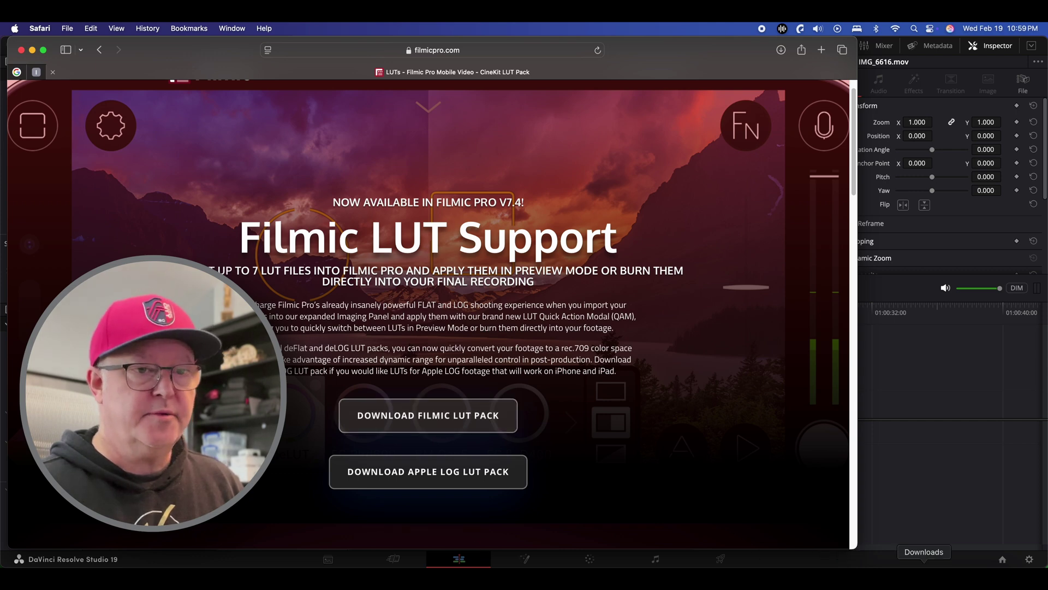
Show Filmic_Pro_deLOG_LUT_Pack_May_2022.zip in the Finder Downloads folder.
click(925, 562)
click(888, 506)
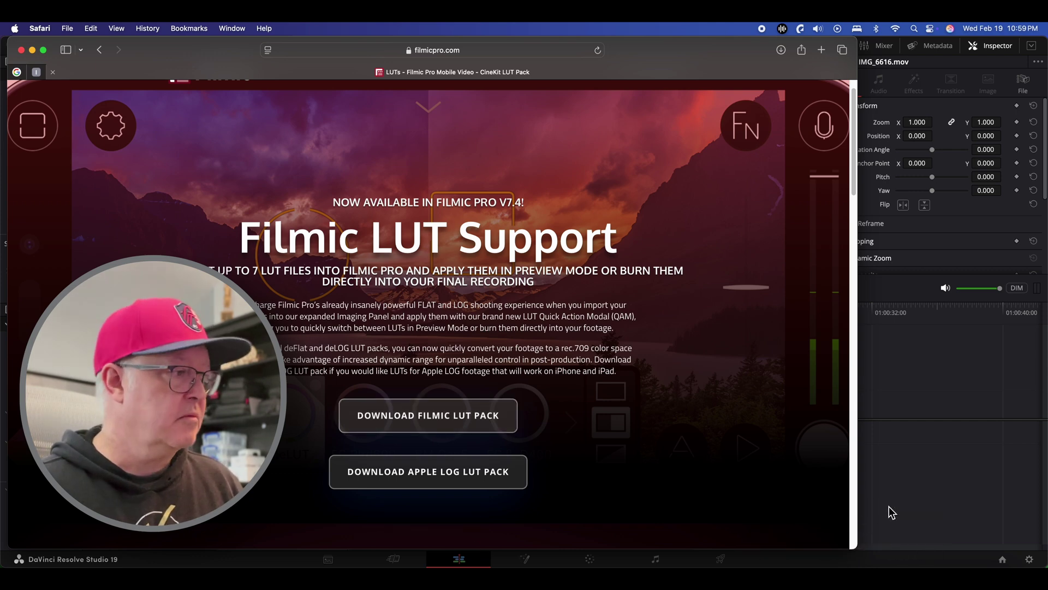
click(925, 557)
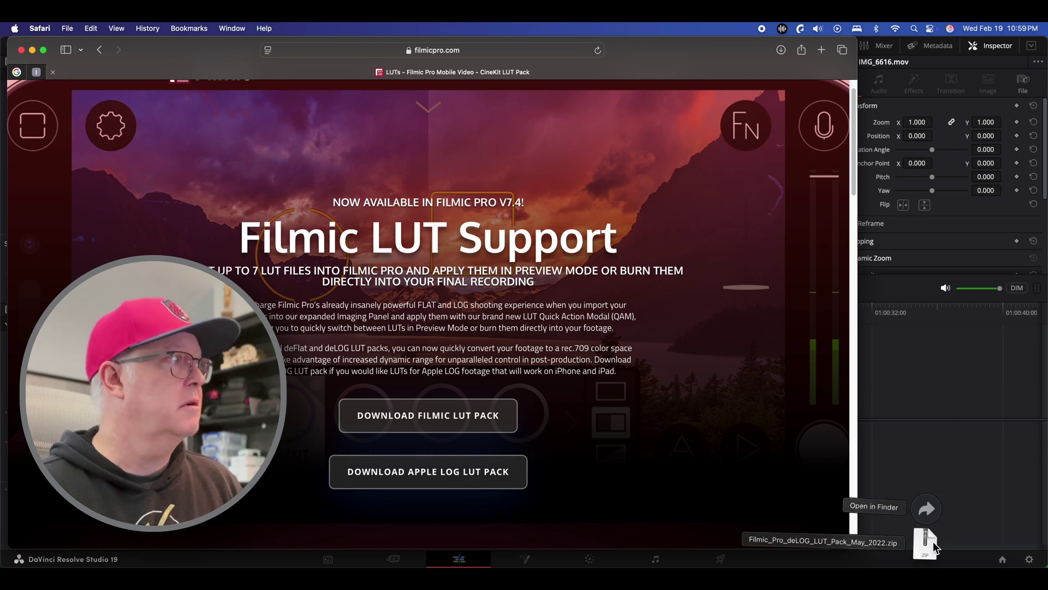
click(927, 504)
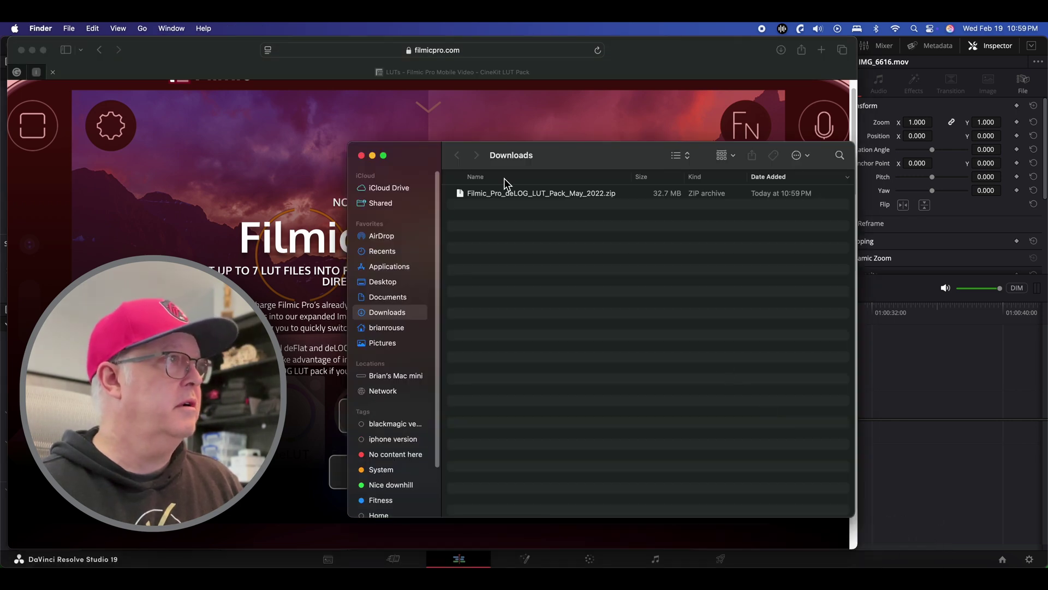
Extract the deLOG zip into the FILMiC_Pro_deLOG_LUT_Pack_May_2022 folder and check its .cube LUTs.
double_click(509, 194)
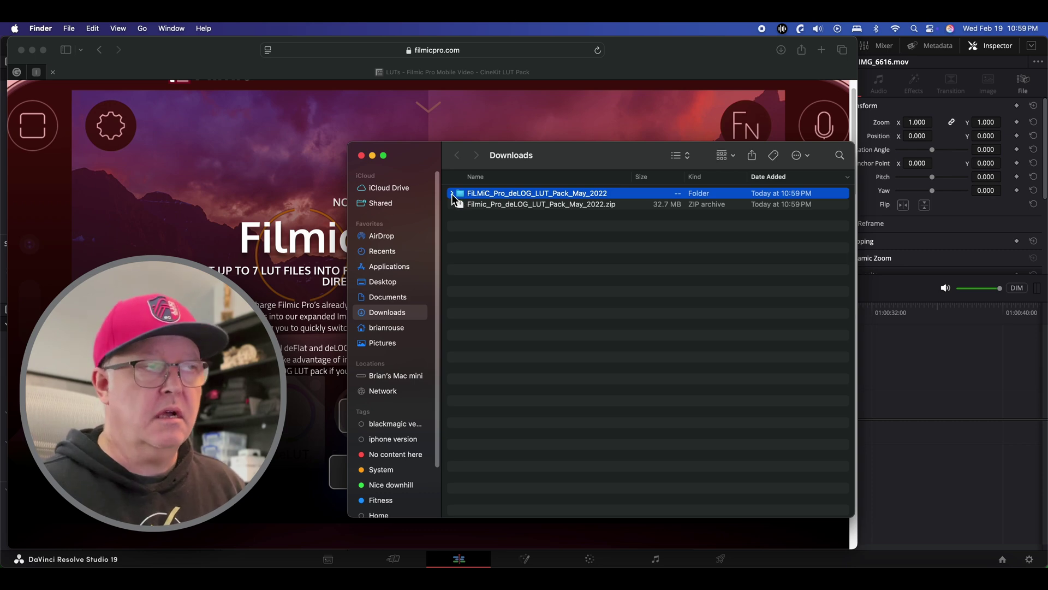
click(452, 194)
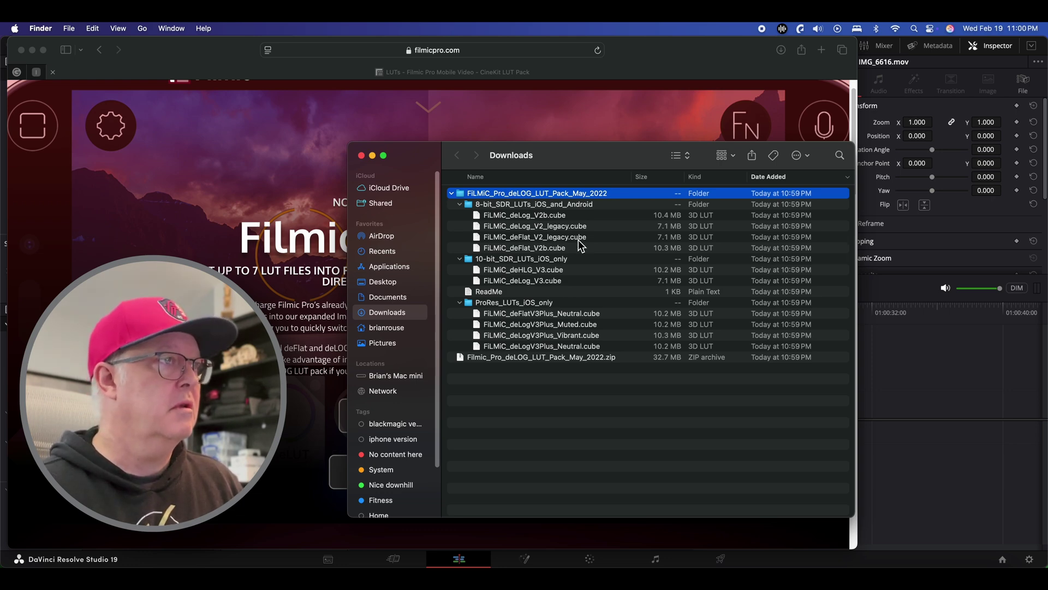
click(452, 194)
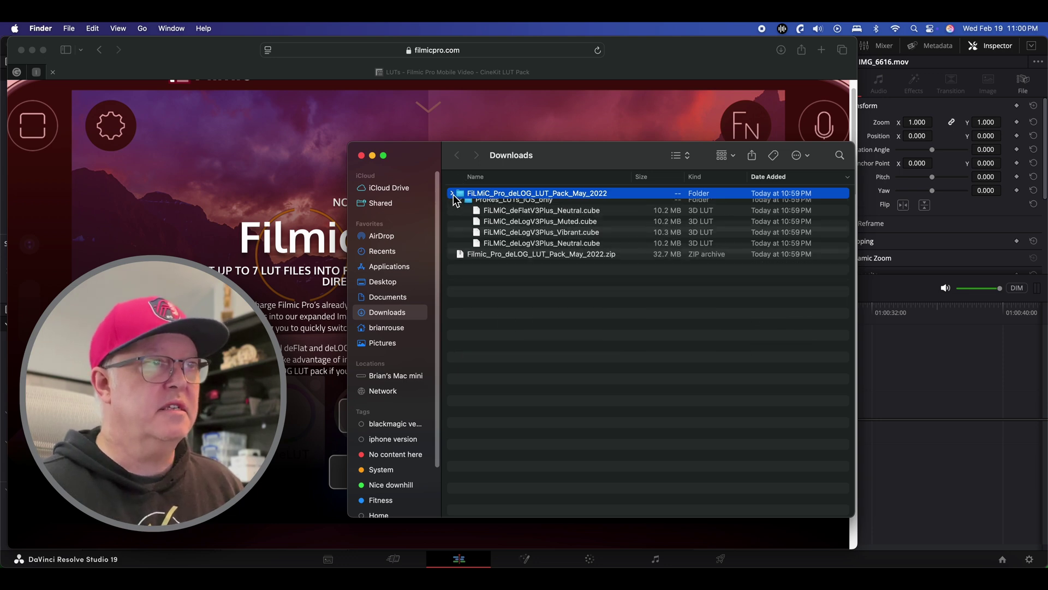
drag(420, 158, 531, 169)
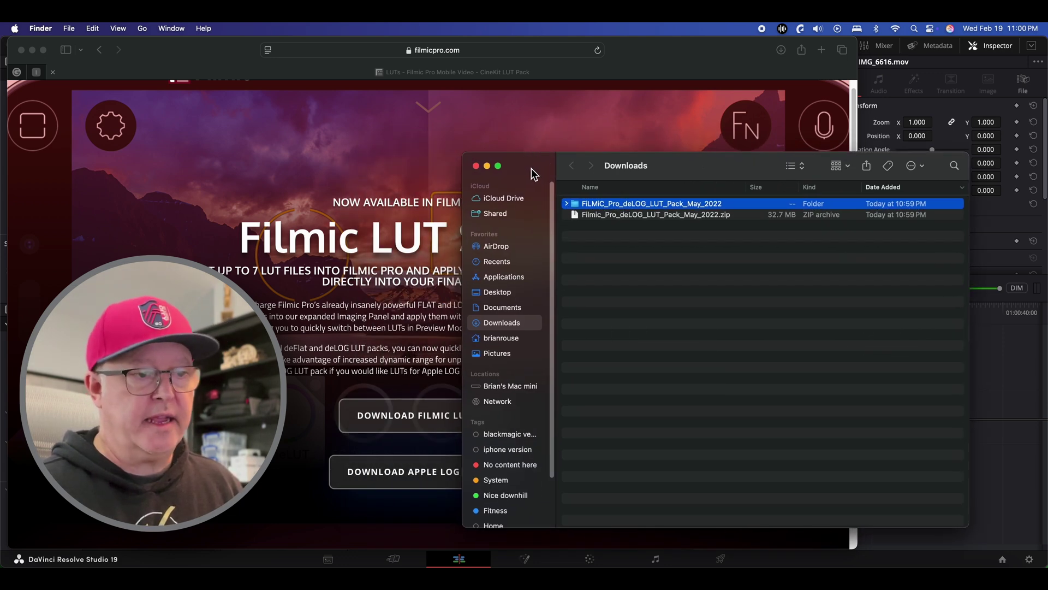
click(194, 50)
Close the browser and open Resolve's LUT folder from Project Settings > Color Management > Lookup Tables.
click(21, 51)
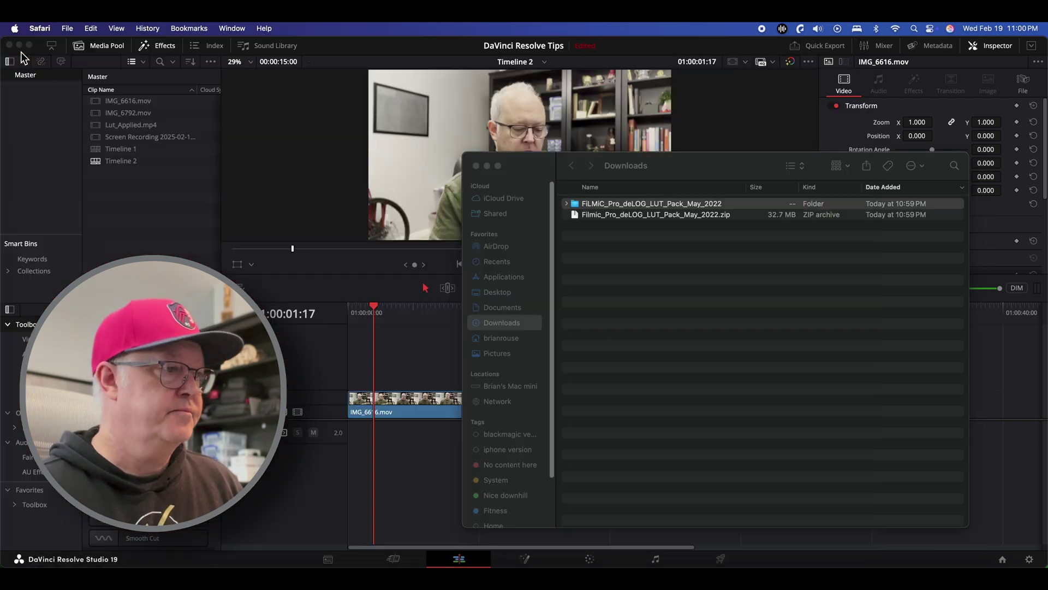
click(333, 50)
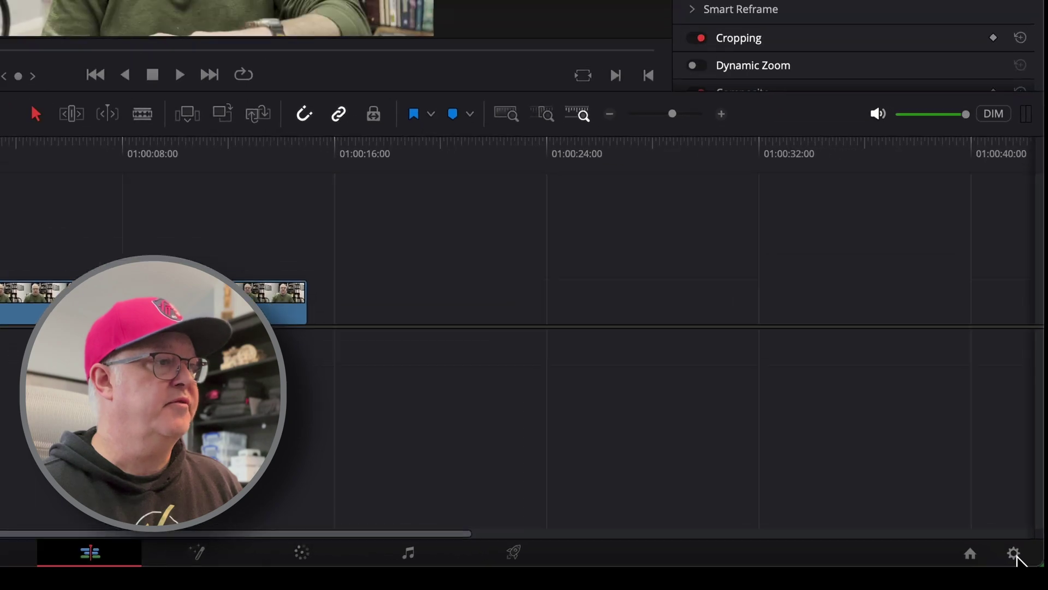
click(1015, 555)
click(308, 163)
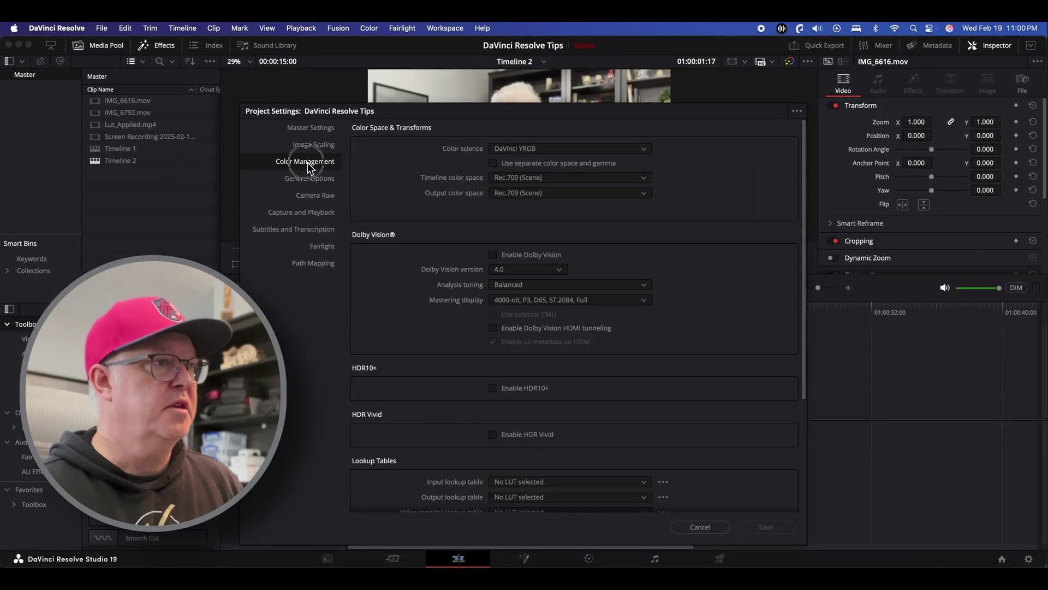
scroll(646, 382, down, 5)
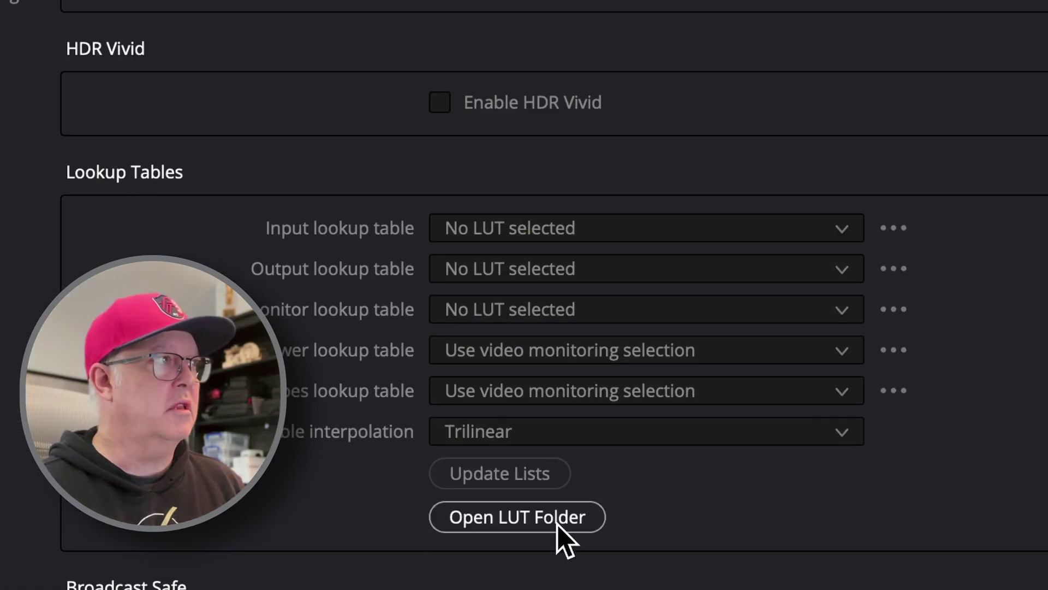
click(562, 538)
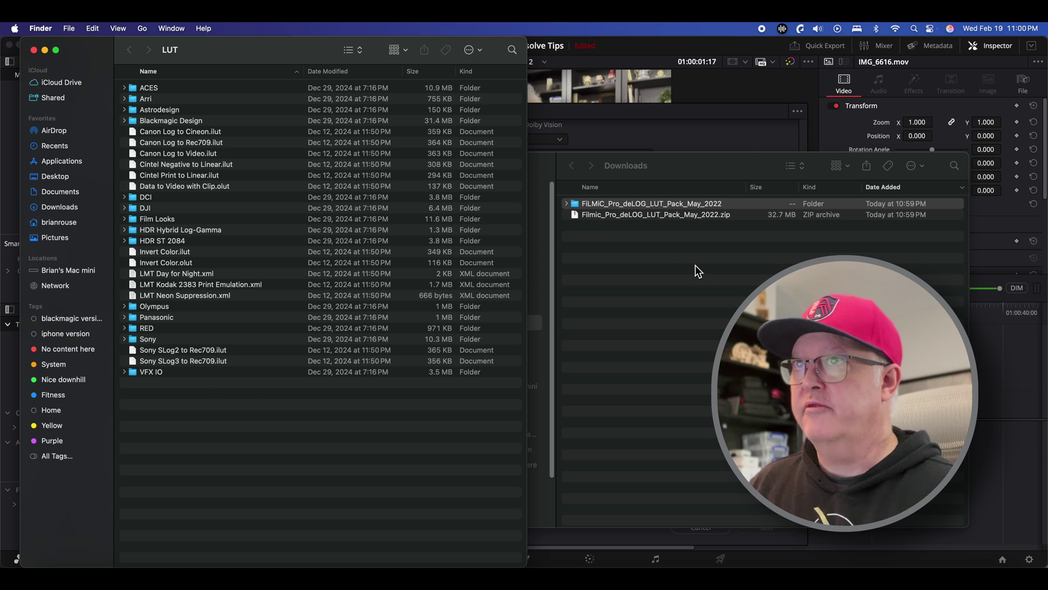
Drag the FILMiC_Pro_deLOG_LUT_Pack_May_2022 folder from Downloads into Resolve's LUT folder.
click(664, 171)
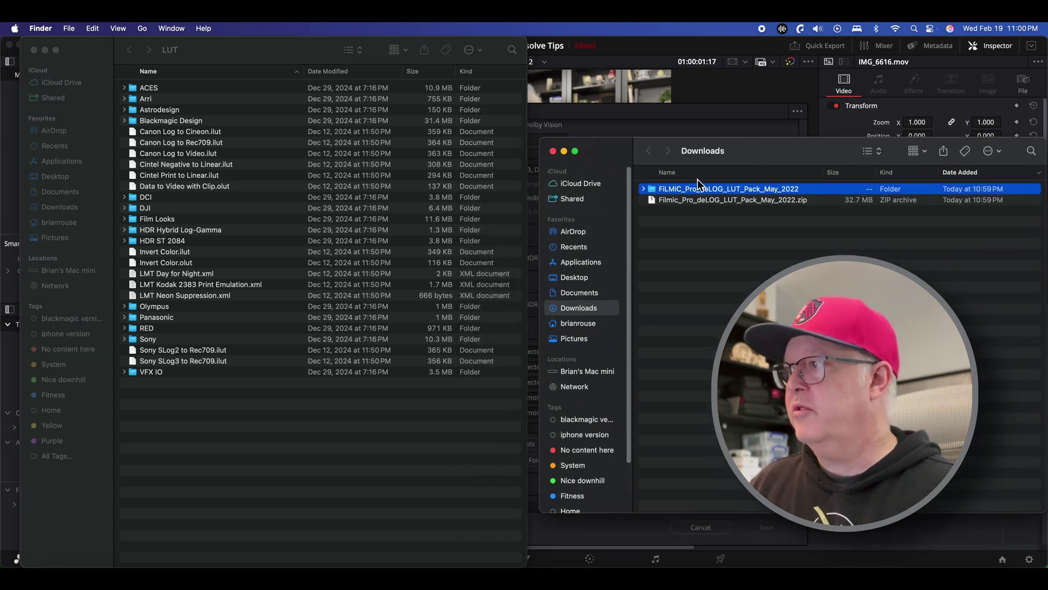
drag(699, 189, 231, 427)
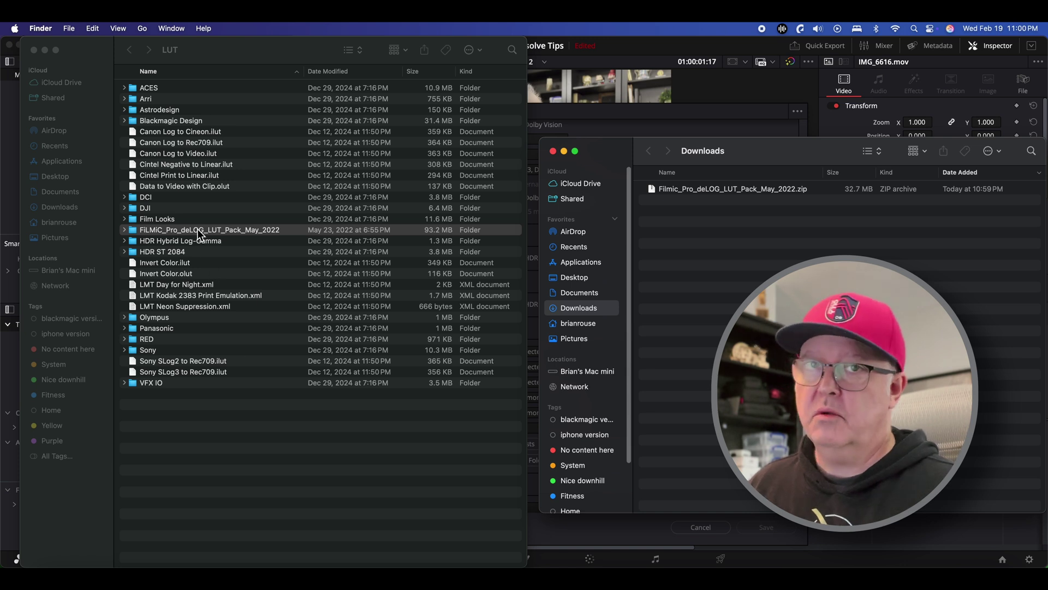
click(553, 151)
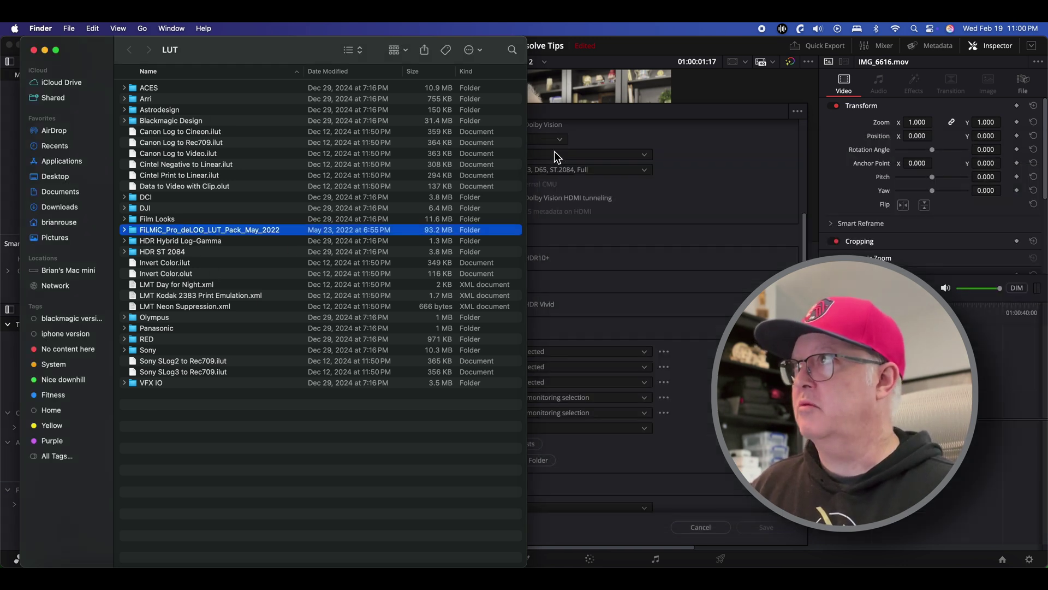
click(609, 129)
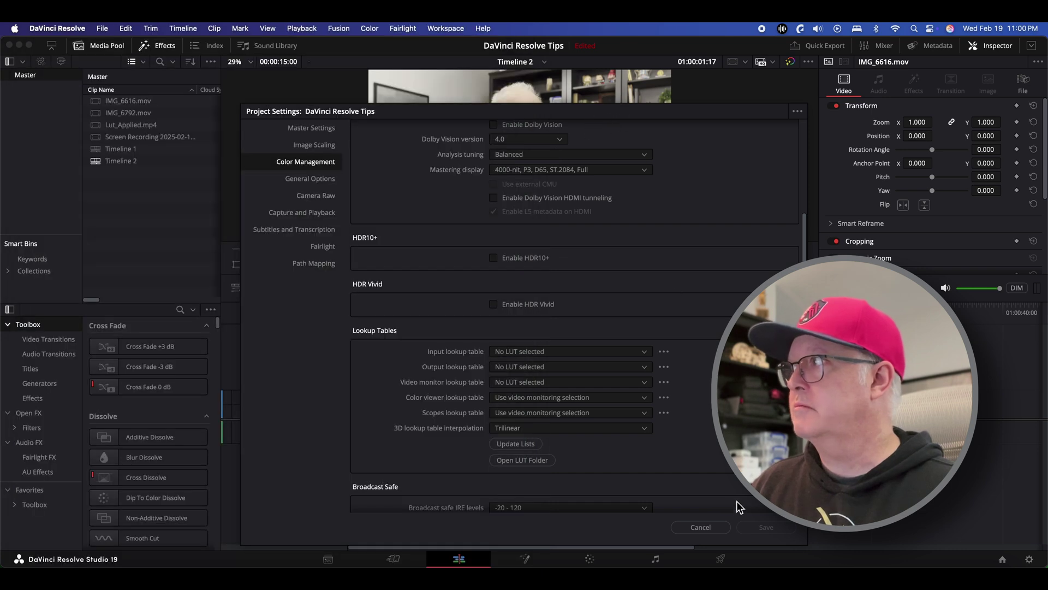
Quit and relaunch DaVinci Resolve, then reopen the DaVinci Resolve Tips project.
click(716, 528)
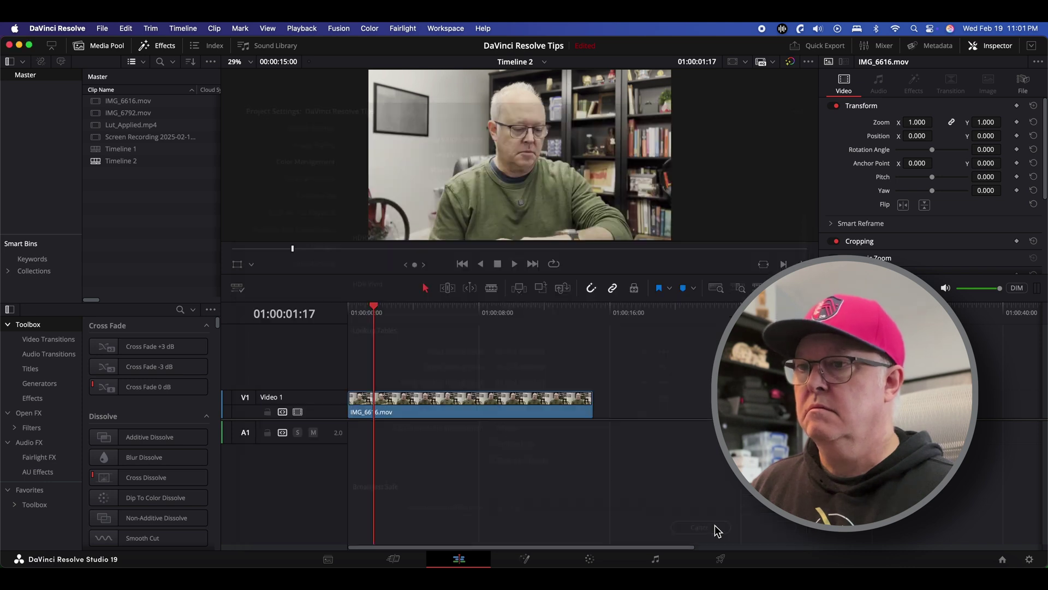
click(60, 29)
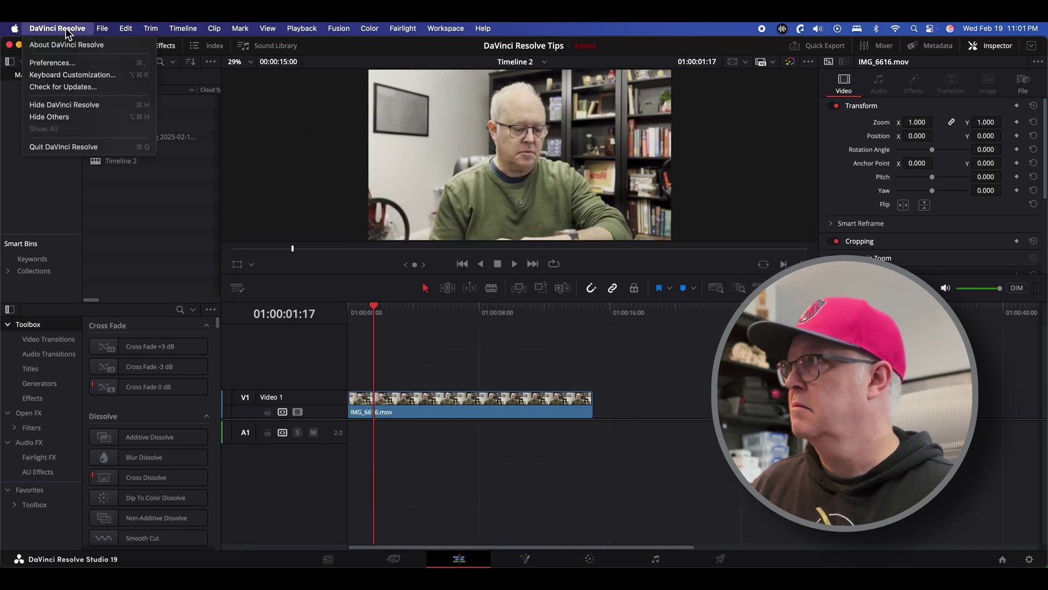
click(59, 146)
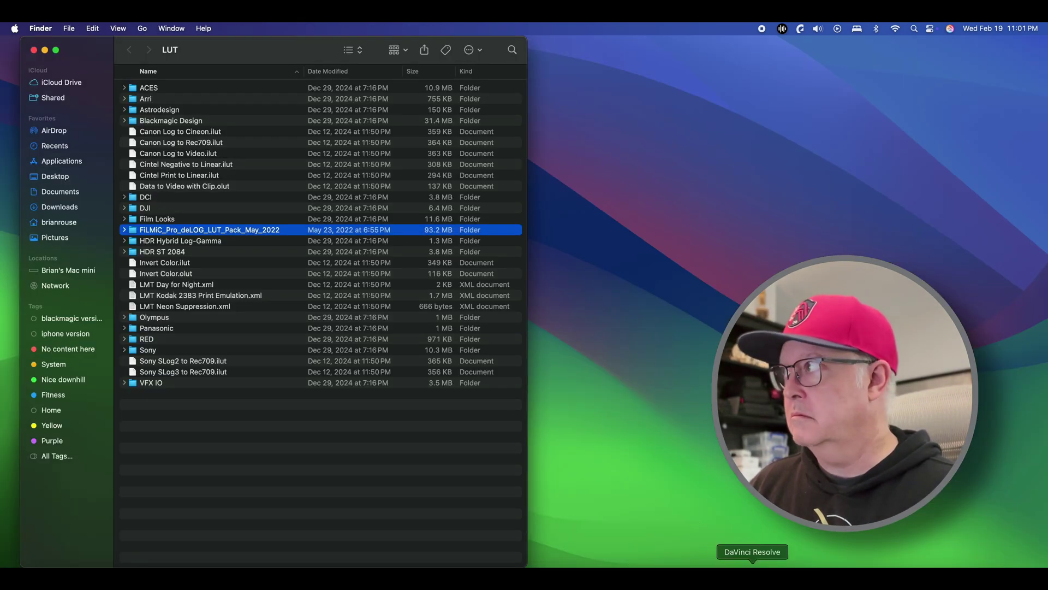
click(752, 565)
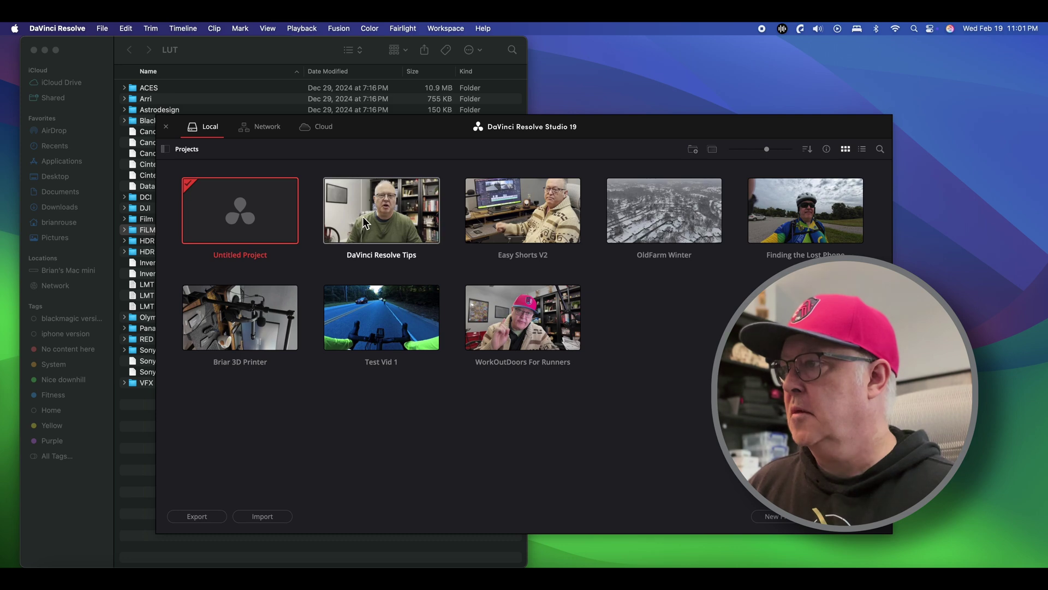
double_click(386, 213)
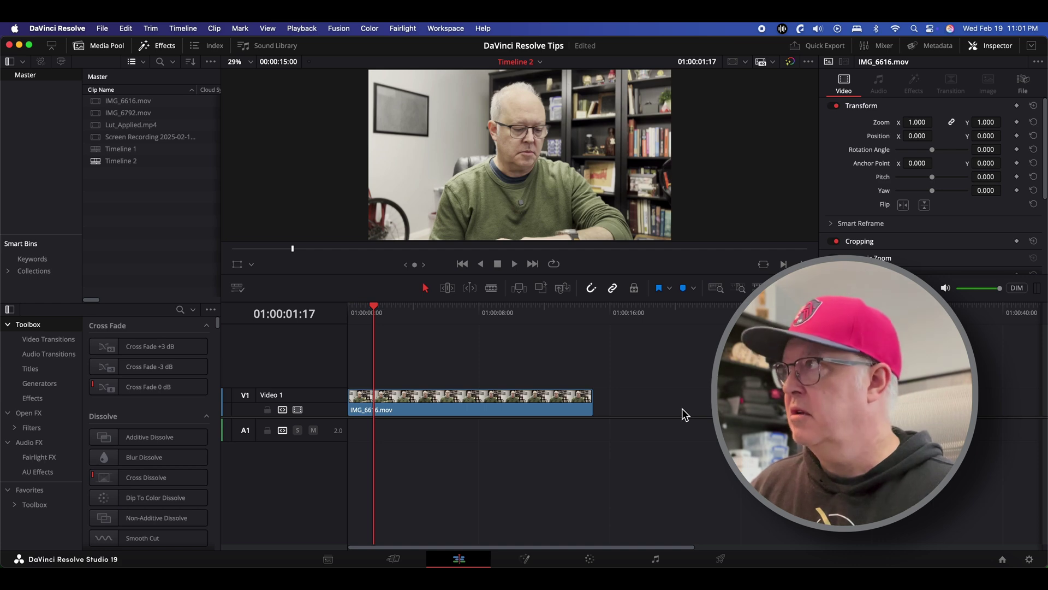
On the Color page, open the FiLMiC_Pro_deLOG folder in the LUT browser to see its 10-bit, 8-bit and ProRes folders.
click(591, 562)
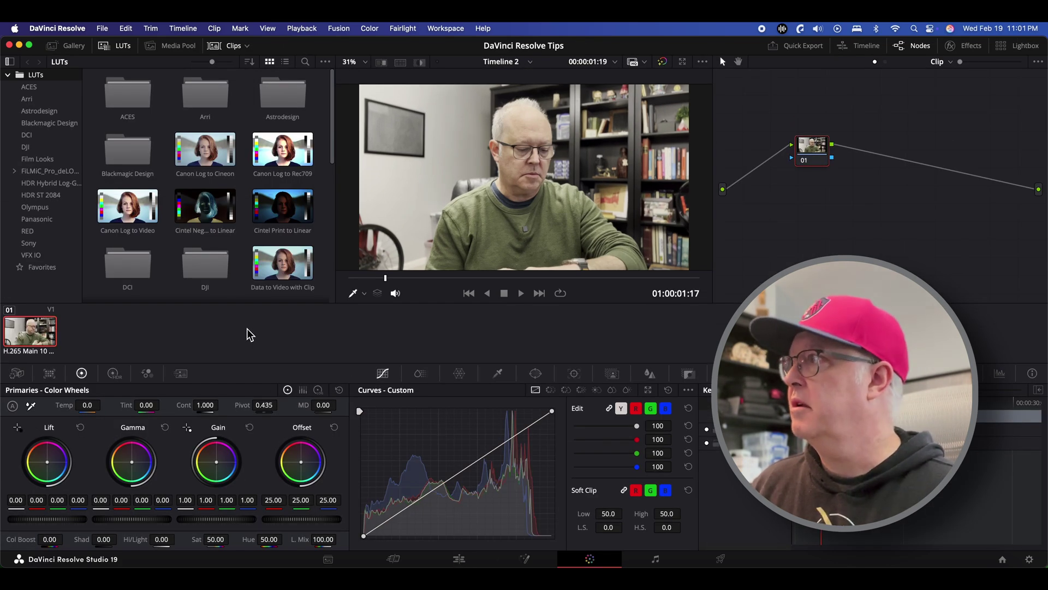
click(119, 48)
click(121, 49)
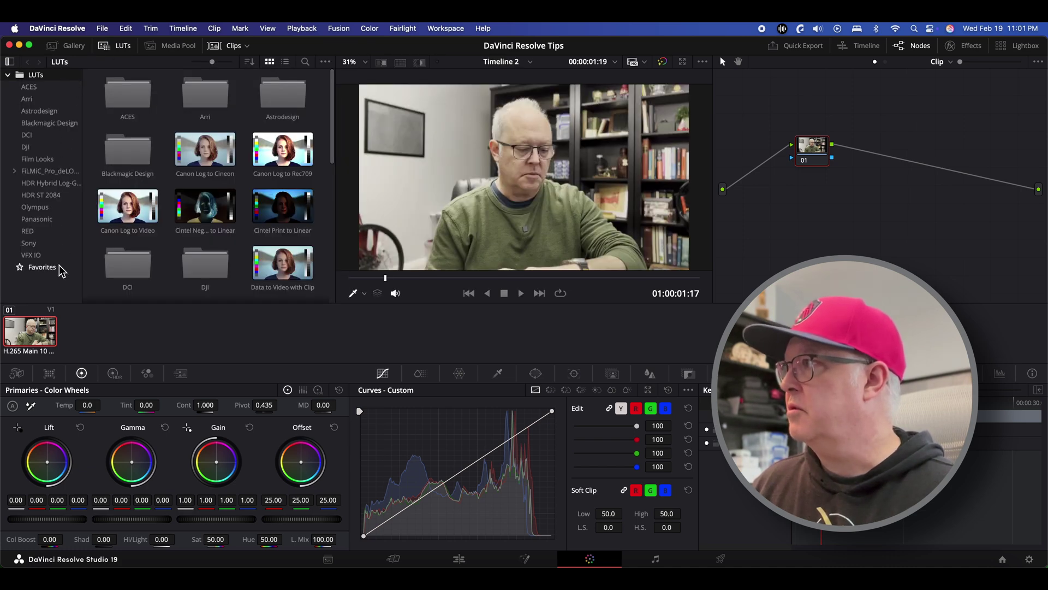
click(42, 171)
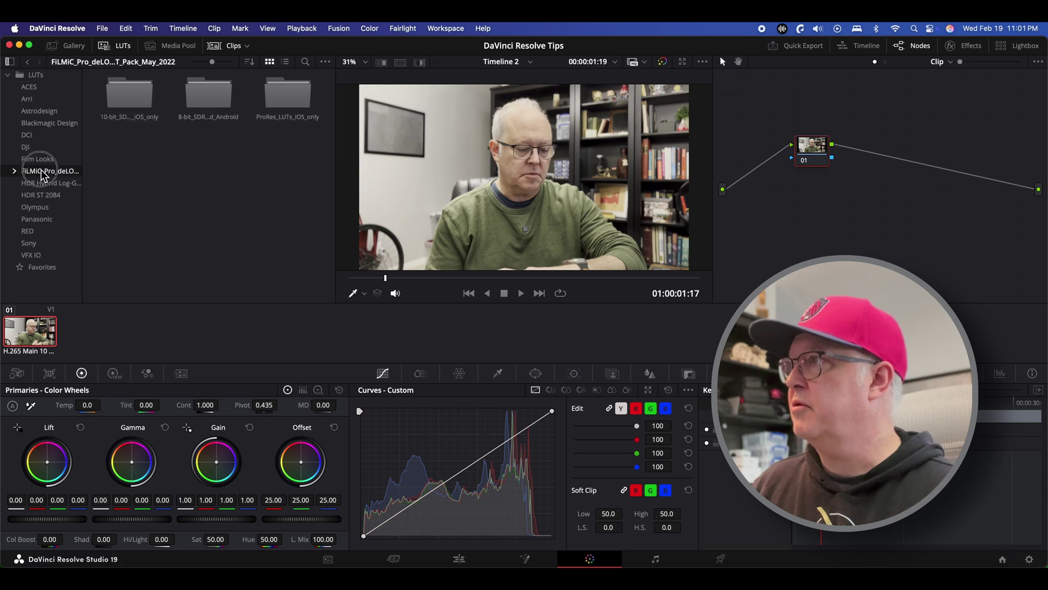
Apply FiLMiC_deHLG_V3 from the 10-bit_SDR_LUTs_iOS_only folder to node 01.
double_click(131, 104)
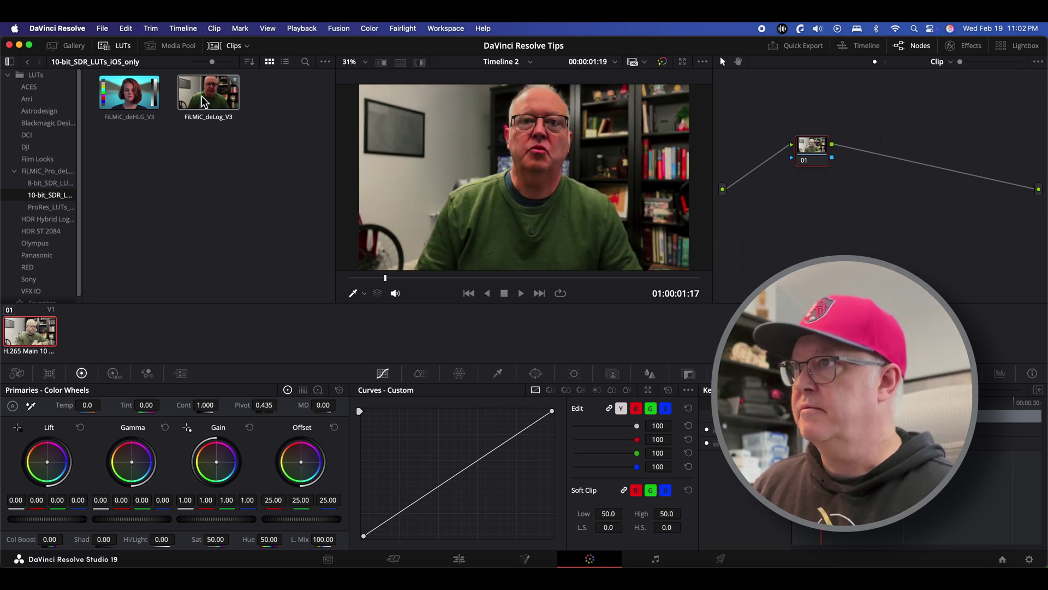
double_click(137, 103)
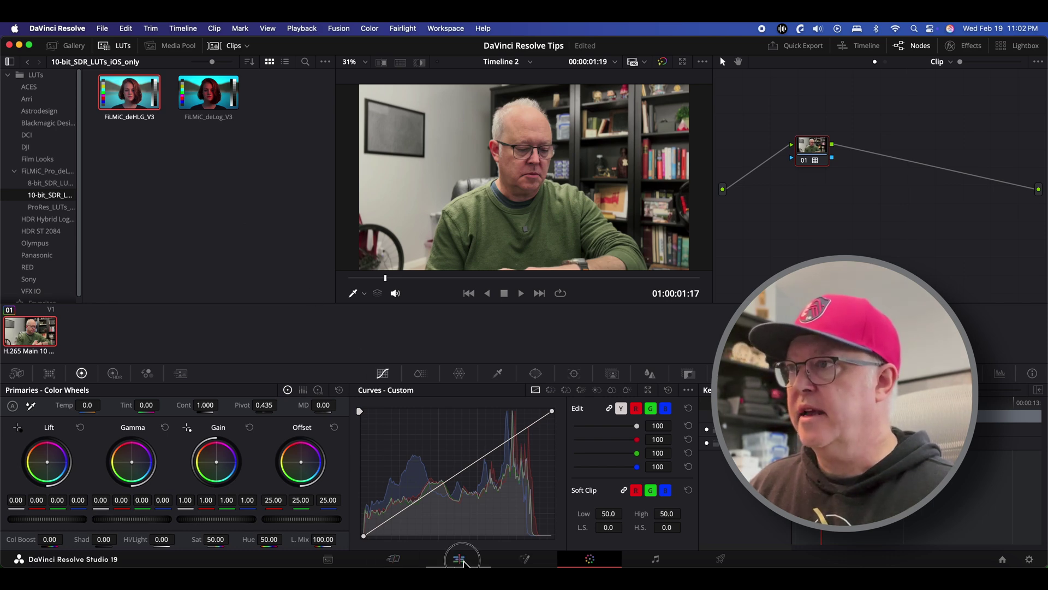
Return to the Edit page and scrub IMG_6616.mov to preview the FiLMiC_deHLG_V3 grade.
click(465, 561)
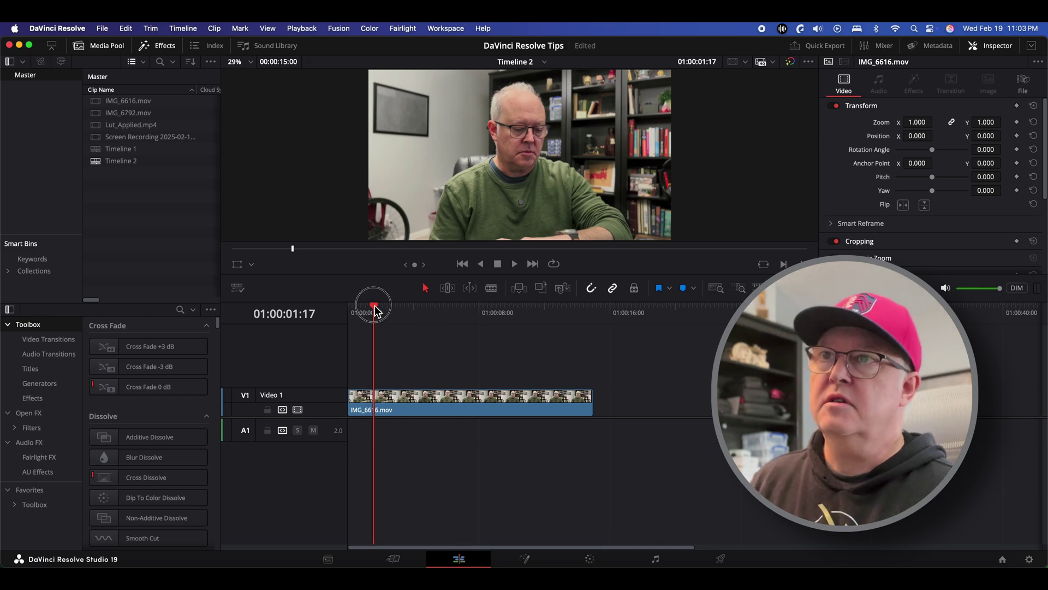
drag(374, 304, 343, 307)
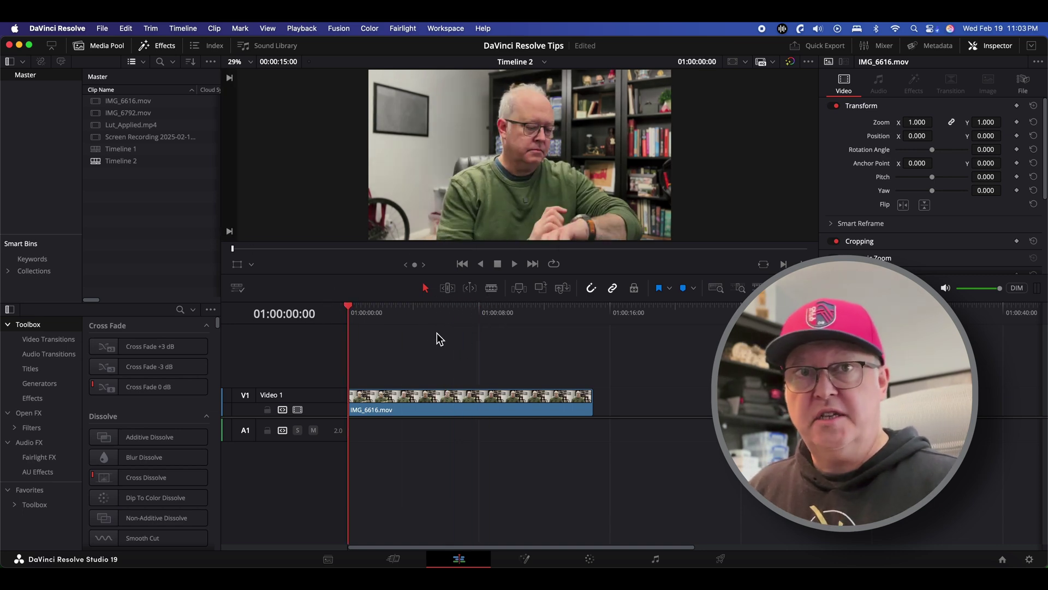